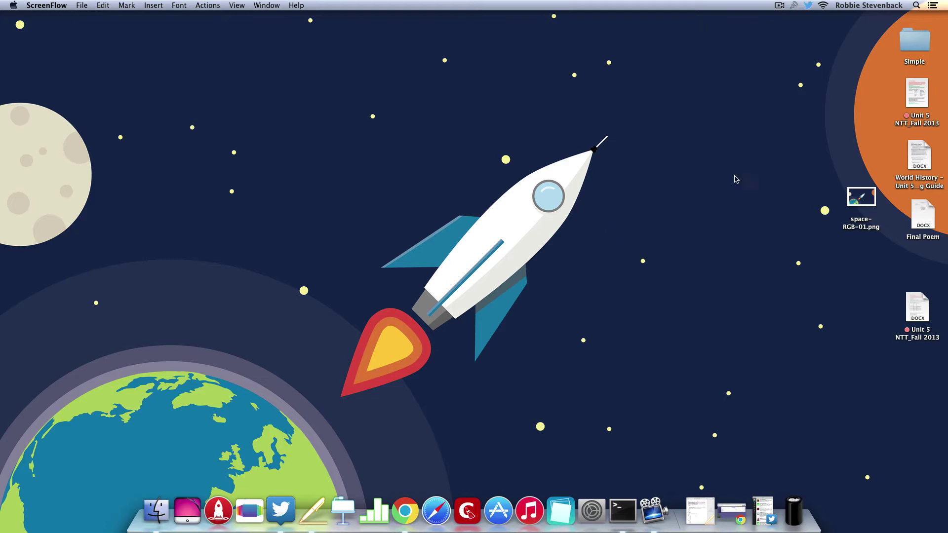
# Search Spotlight for 'macinto' and open the Macintosh HD drive in Finder.
pyautogui.click(916, 6)
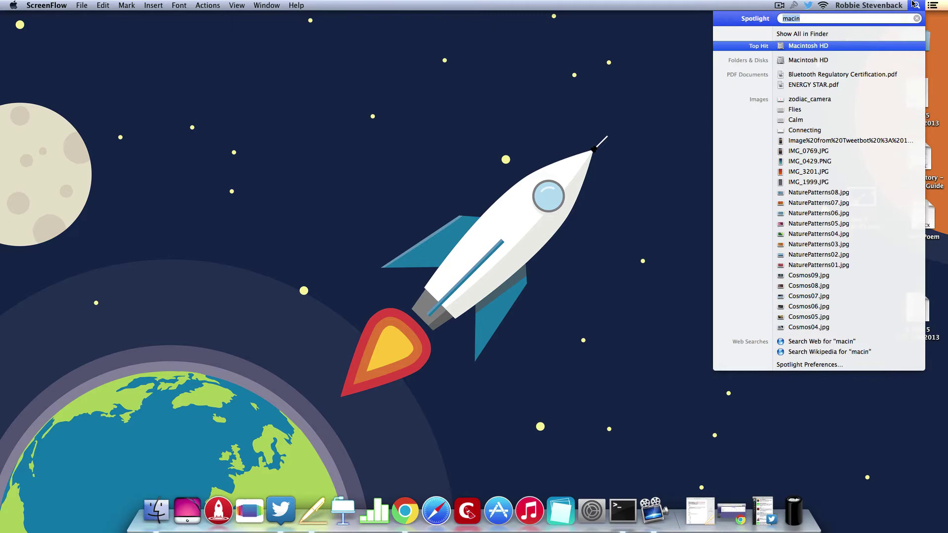
pyautogui.click(917, 18)
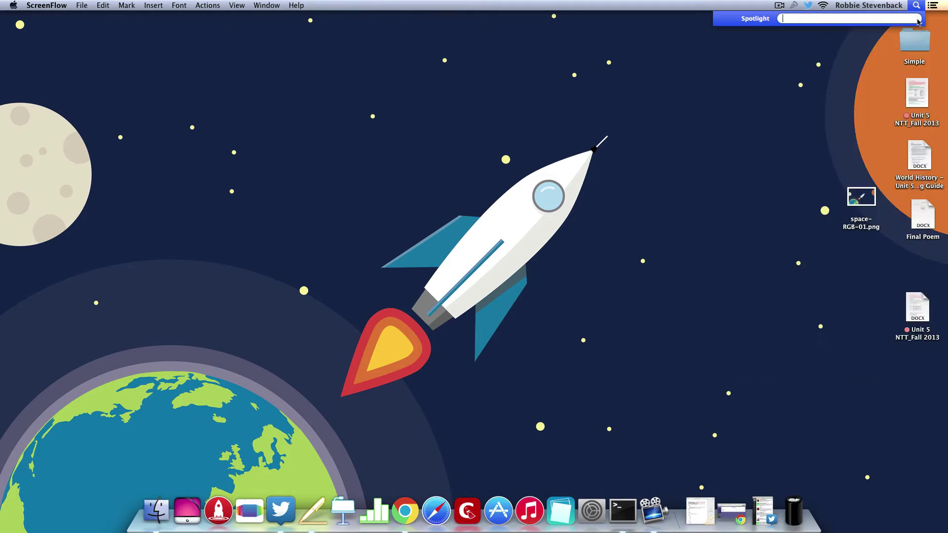
pyautogui.write('macinto')
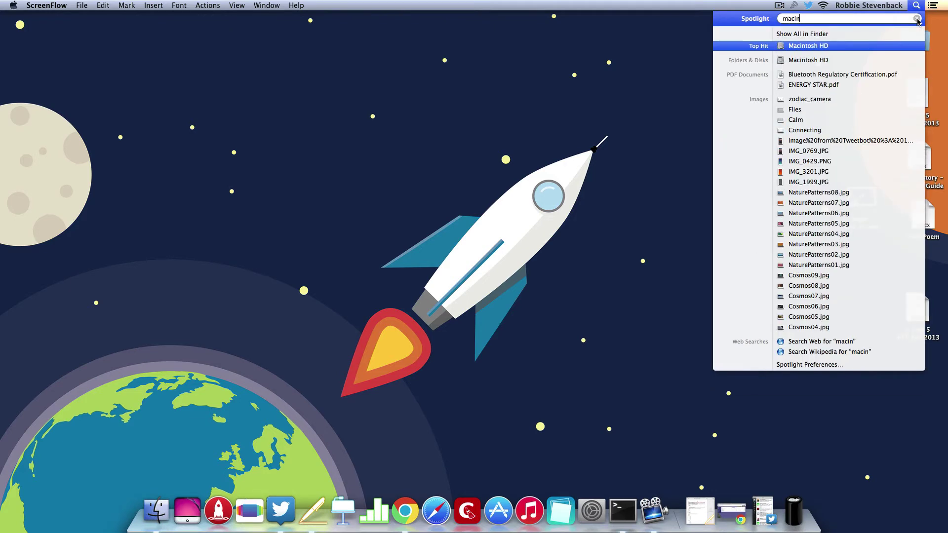
pyautogui.click(852, 46)
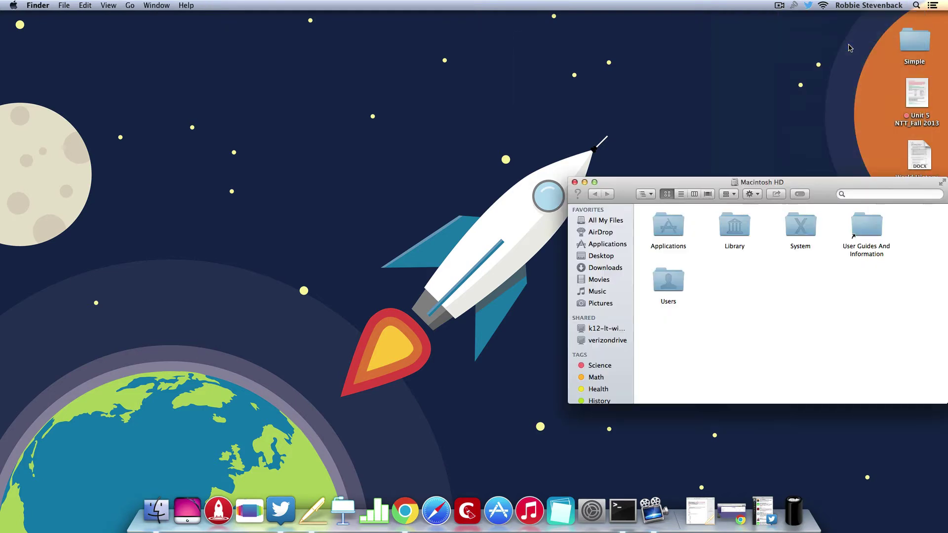
# Browse from Macintosh HD into System > Library > CoreServices.
pyautogui.doubleClick(802, 228)
pyautogui.doubleClick(665, 234)
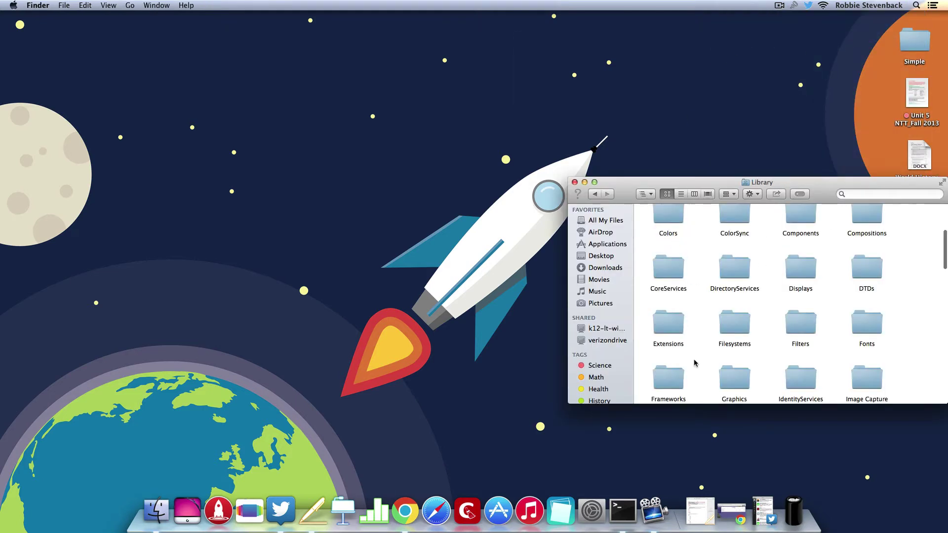
pyautogui.click(673, 275)
pyautogui.doubleClick(673, 274)
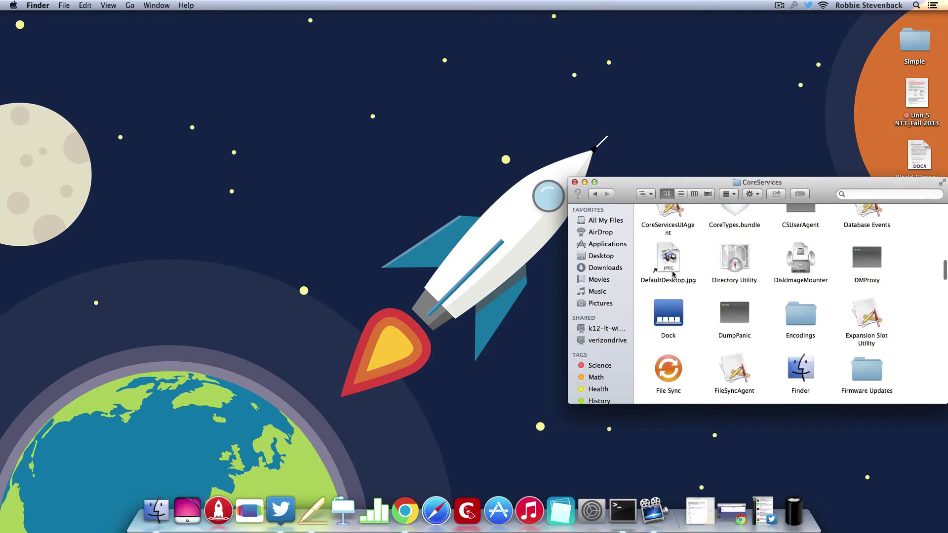
# Show the Dock app's package contents and open Contents > Resources to view the trash PNGs.
pyautogui.rightClick(669, 323)
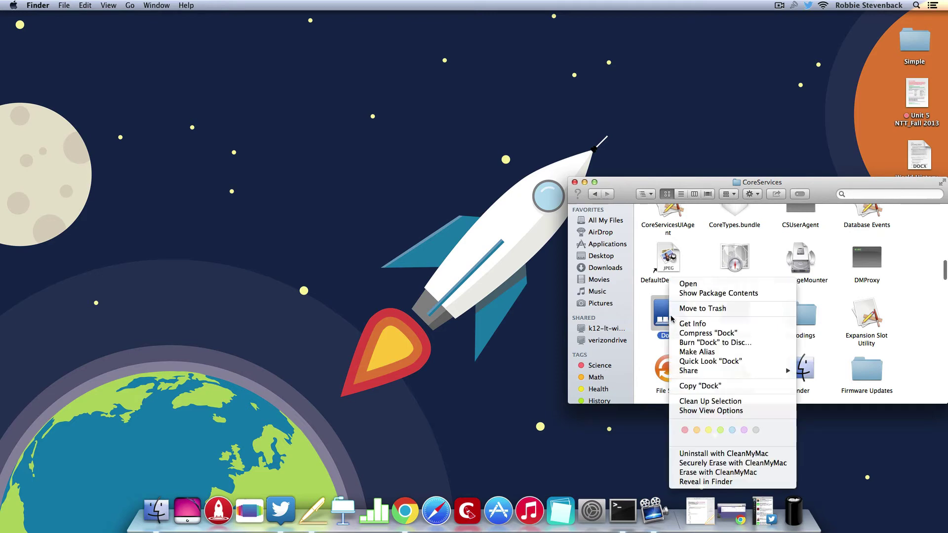
pyautogui.click(702, 294)
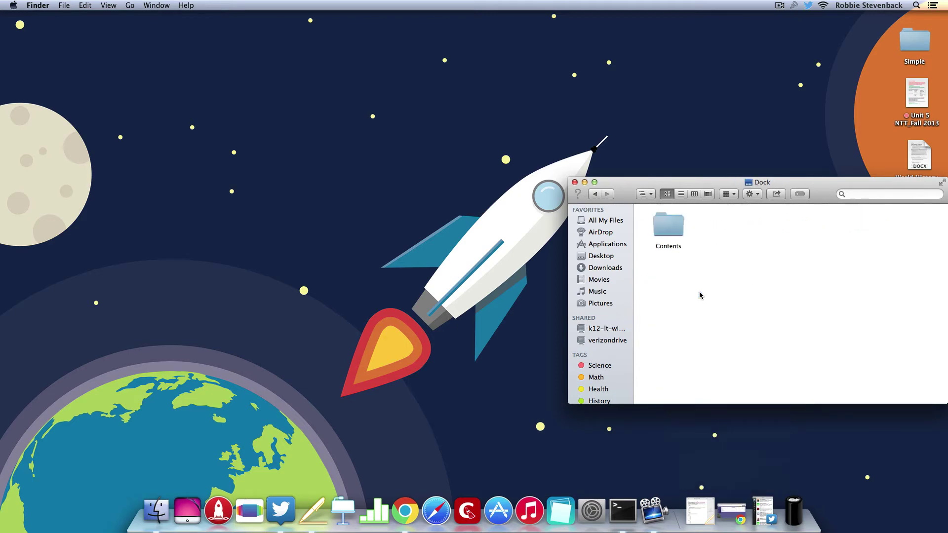
pyautogui.doubleClick(665, 232)
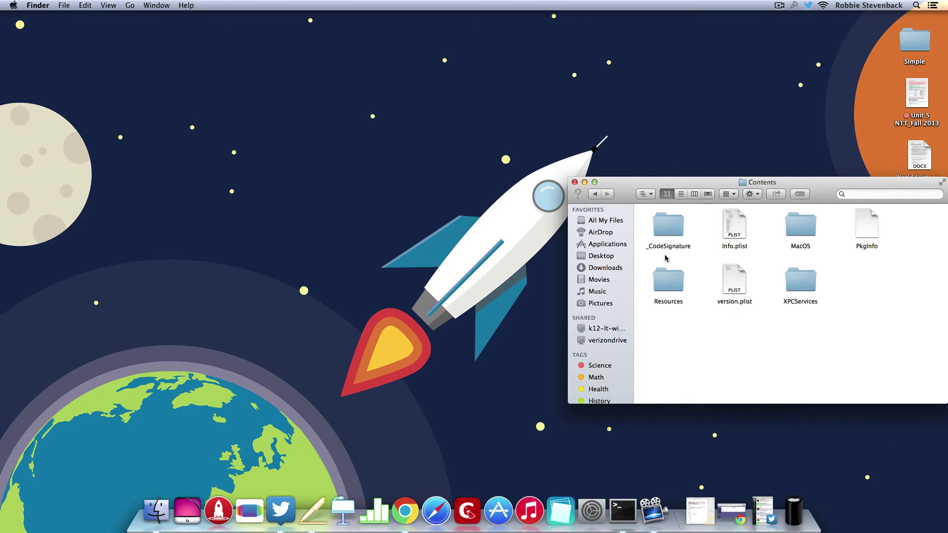
pyautogui.click(662, 280)
pyautogui.doubleClick(662, 280)
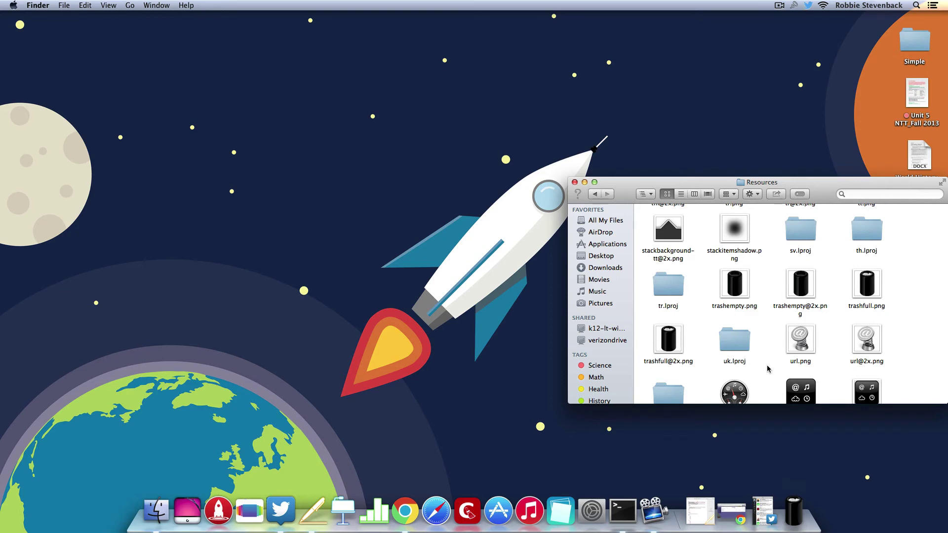
# Close the Resources Finder window and launch Terminal from the Dock.
pyautogui.click(575, 182)
pyautogui.click(623, 511)
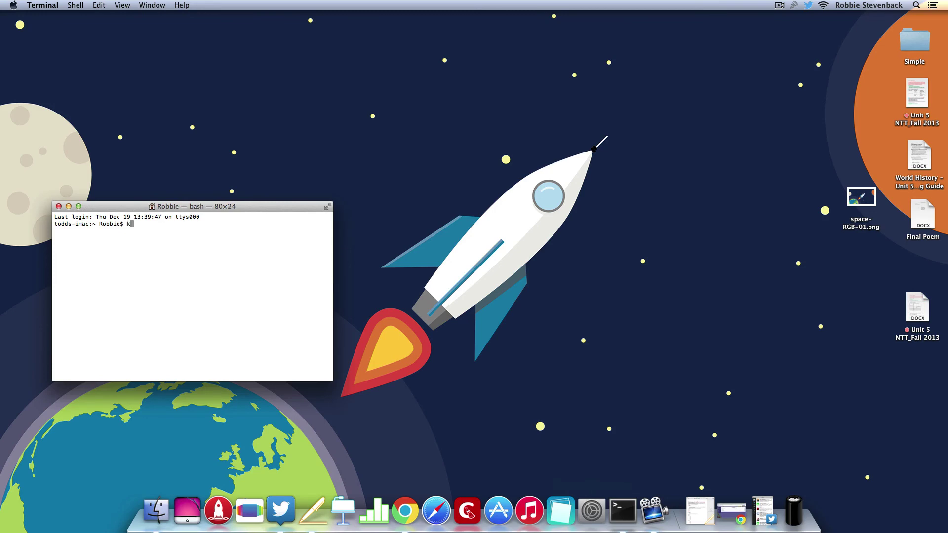
pyautogui.write('killa')
pyautogui.write('lll Dock')
pyautogui.click(58, 207)
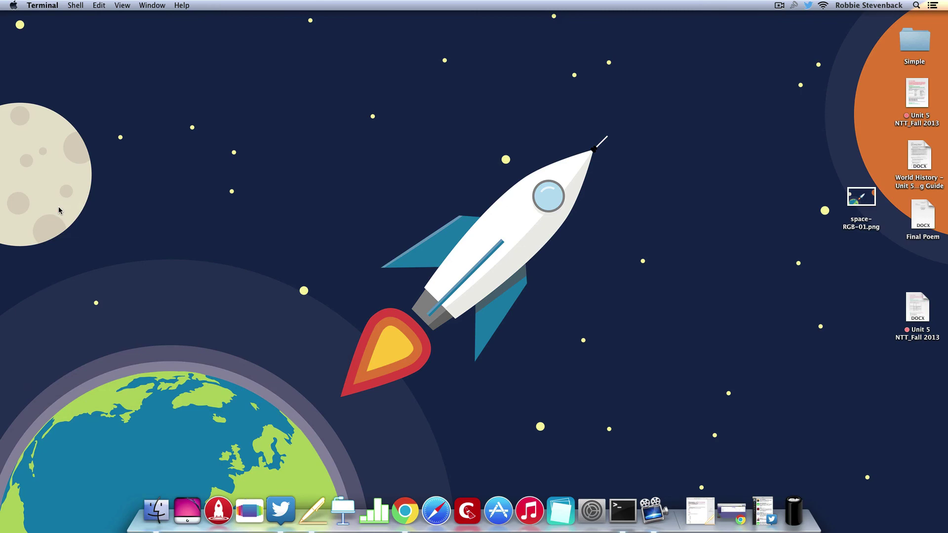